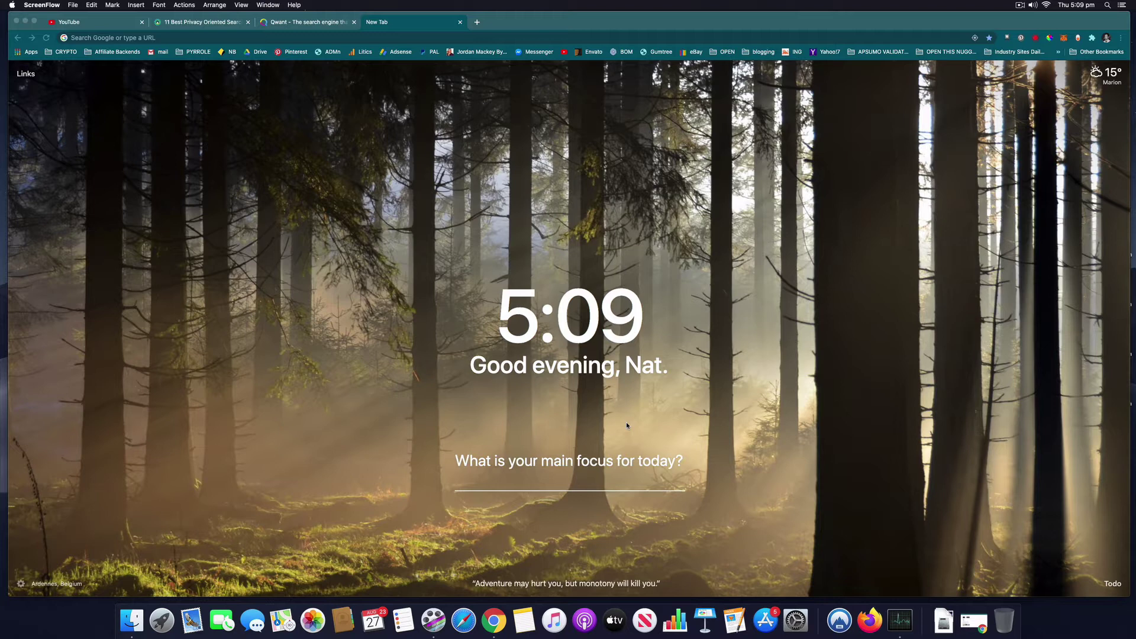
- Search Google for 'happy cats' from the address bar and look over the results
left_click(454, 38)
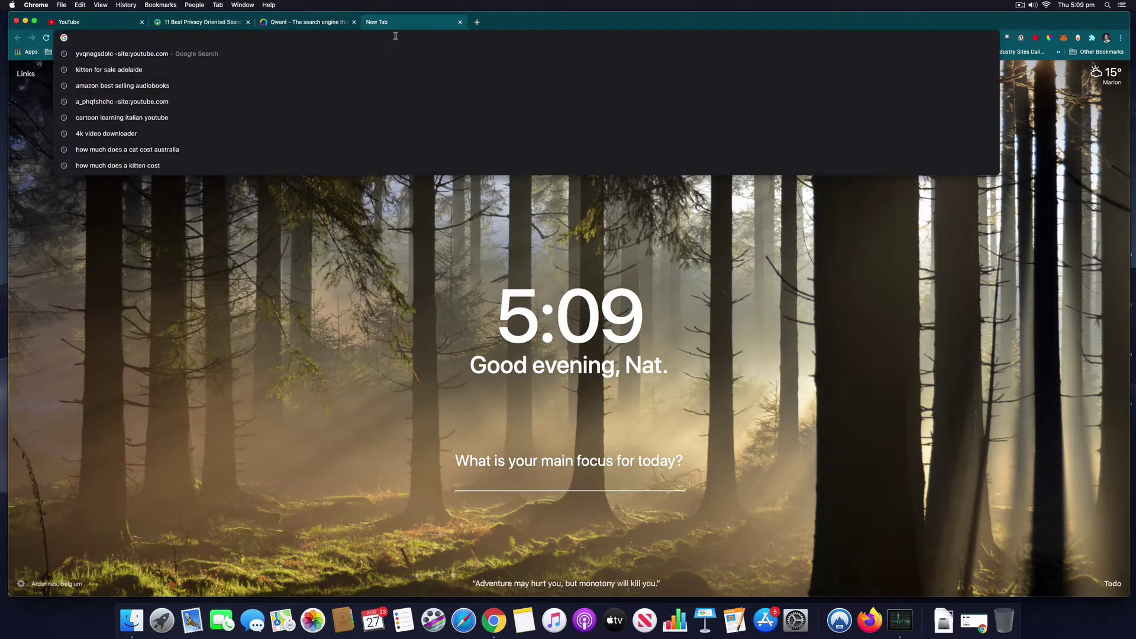
type("happ")
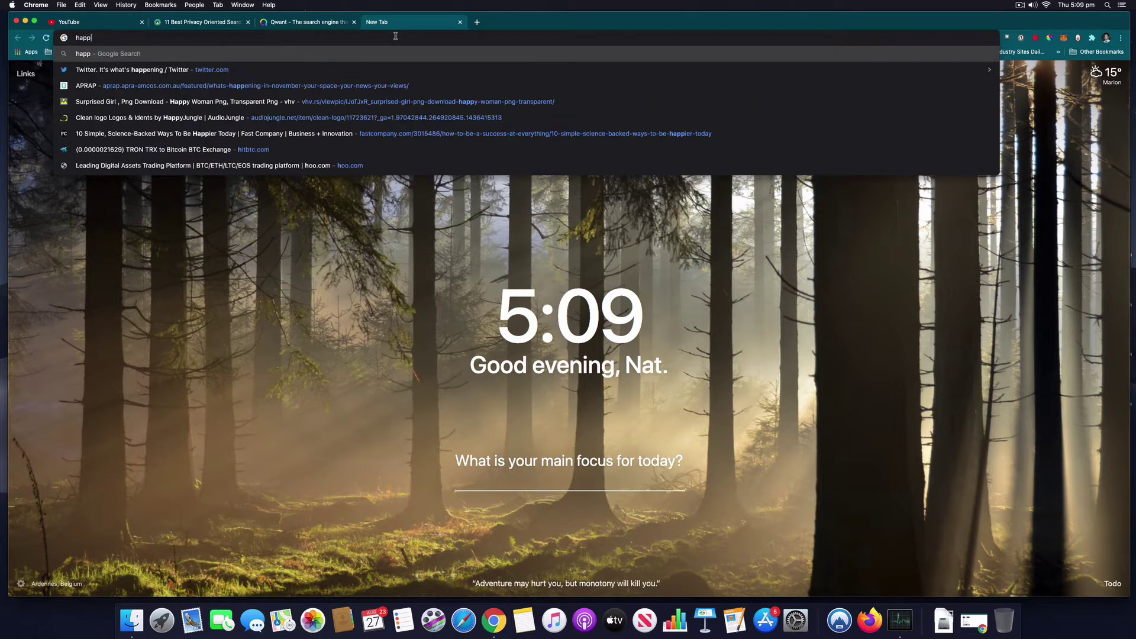
type("y cats")
key("Return")
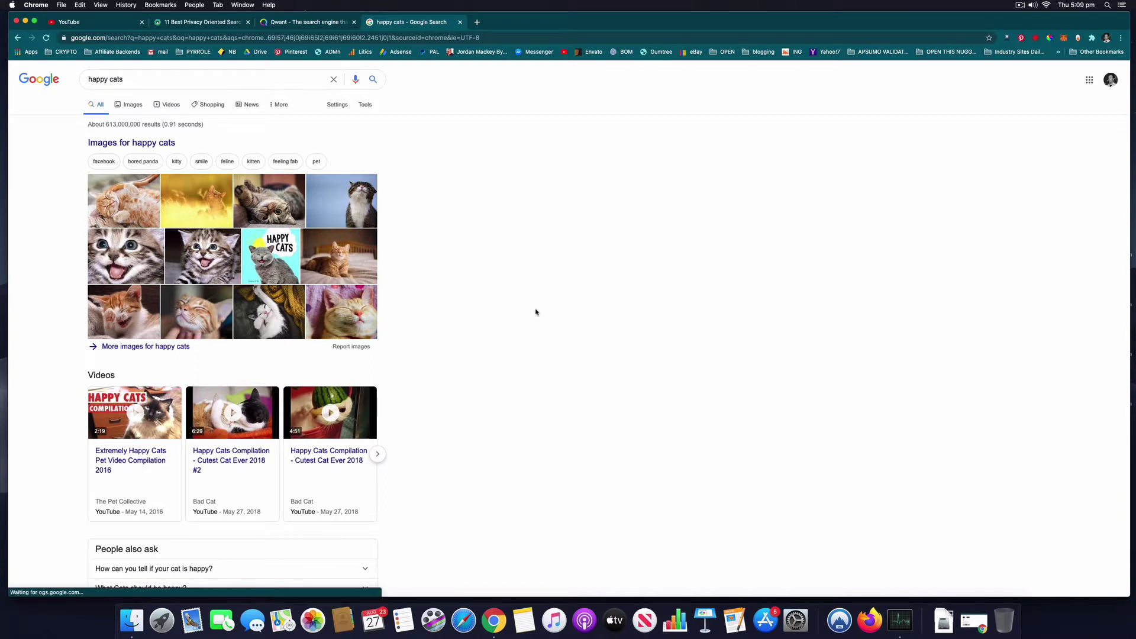
scroll(512, 339, "down", 3)
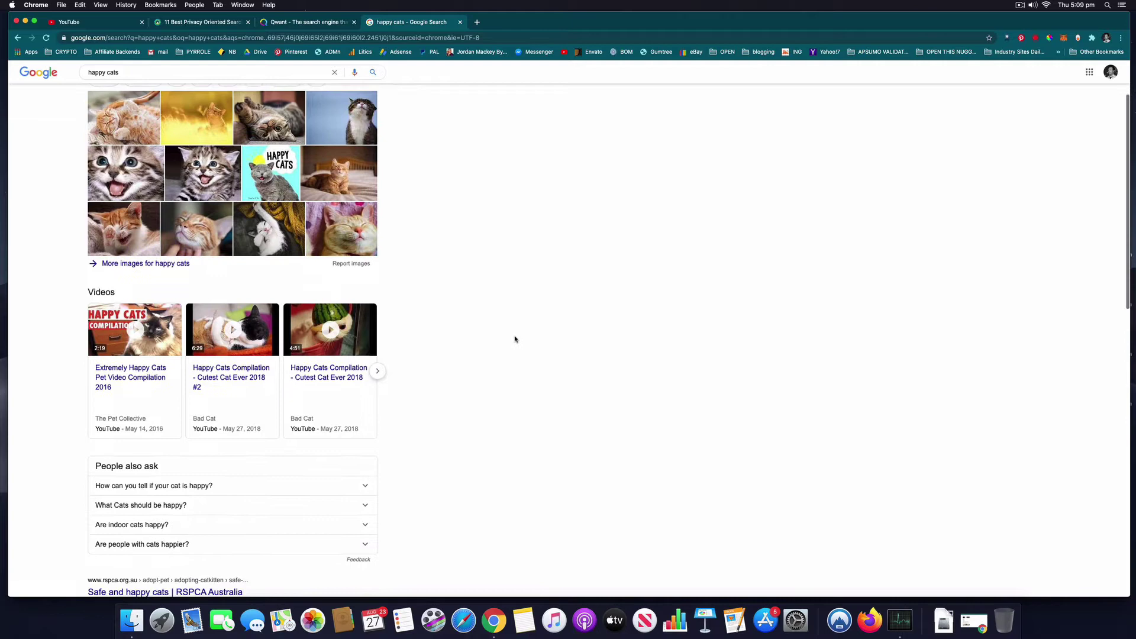
scroll(494, 304, "up", 3)
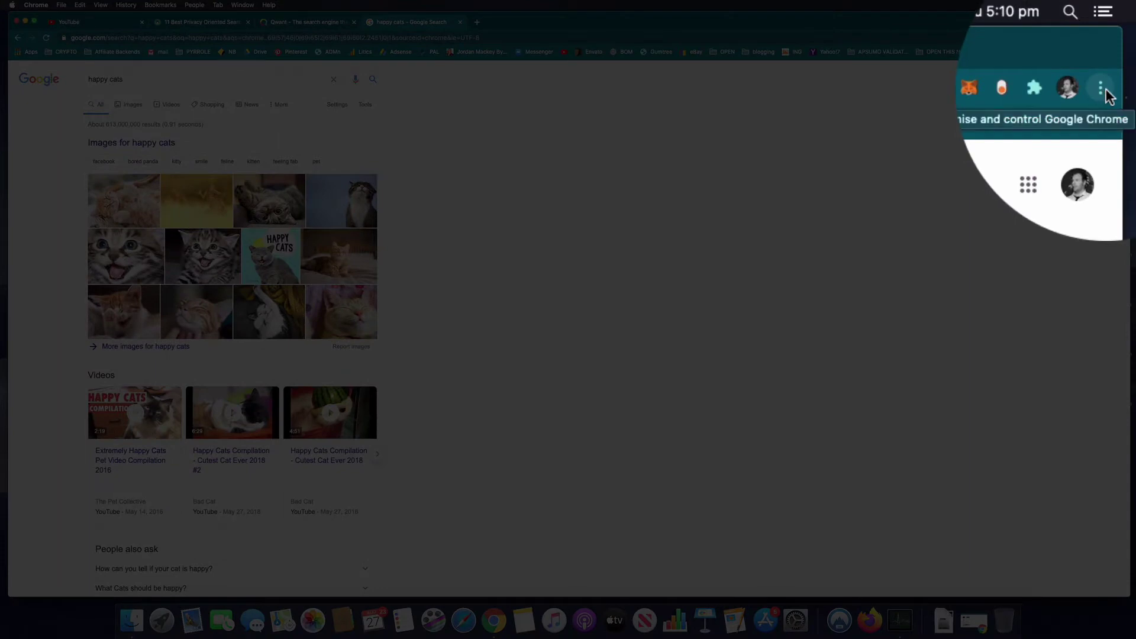
- Open Chrome Settings from the three-dot menu and make the window full screen
left_click(1106, 96)
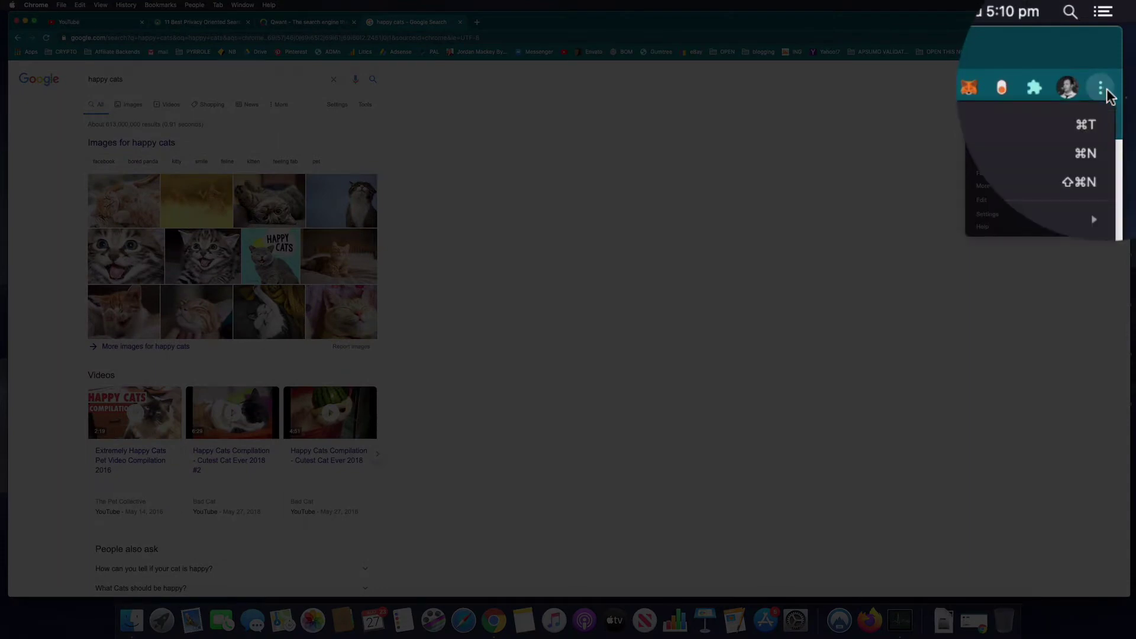
left_click(985, 217)
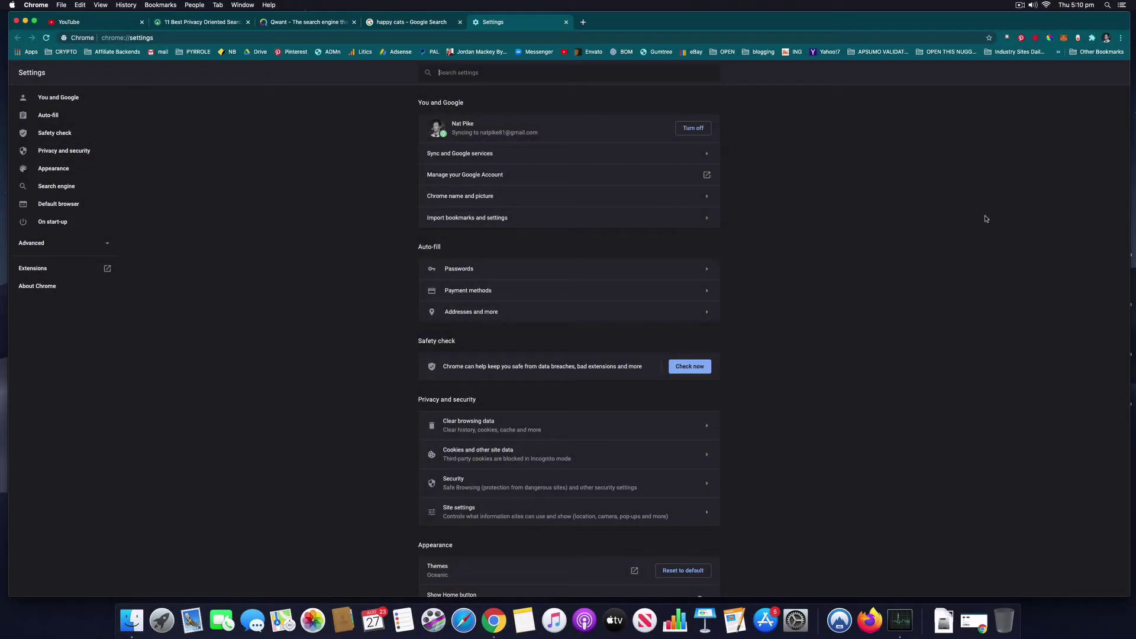
left_click(34, 22)
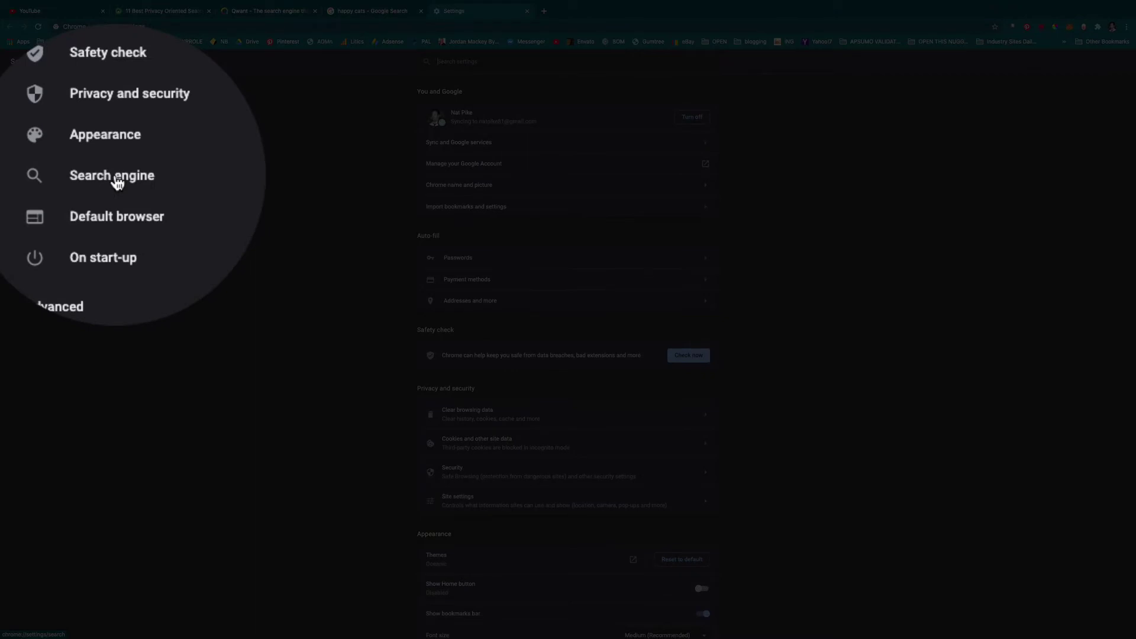
- Switch the address-bar search engine from Google to DuckDuckGo, then open a new tab
left_click(117, 184)
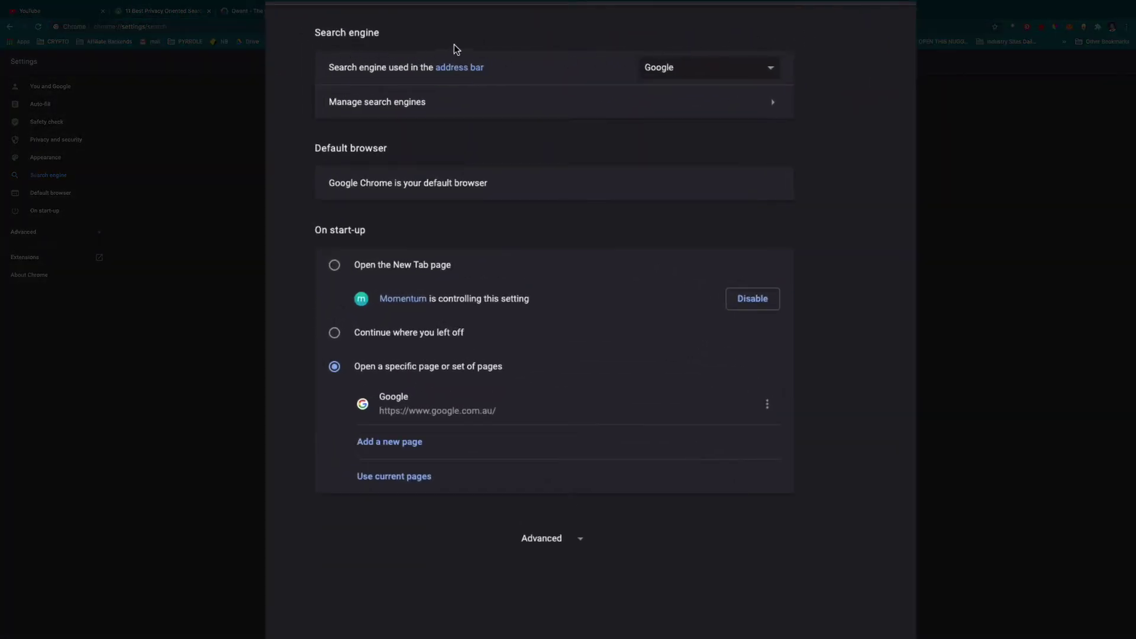
left_click(772, 70)
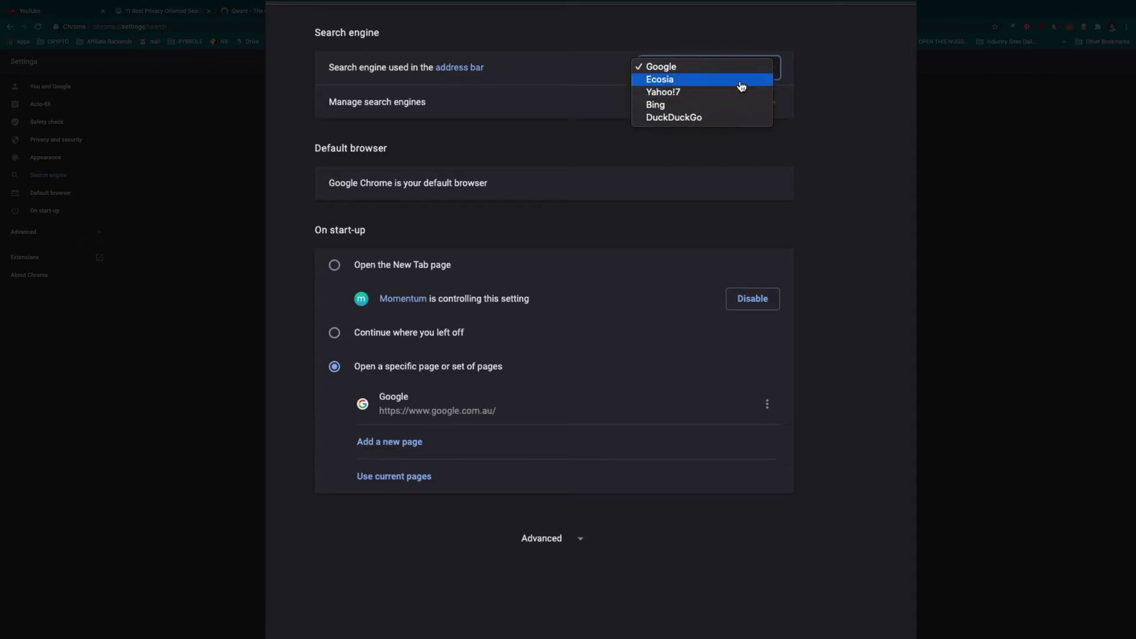
left_click(734, 118)
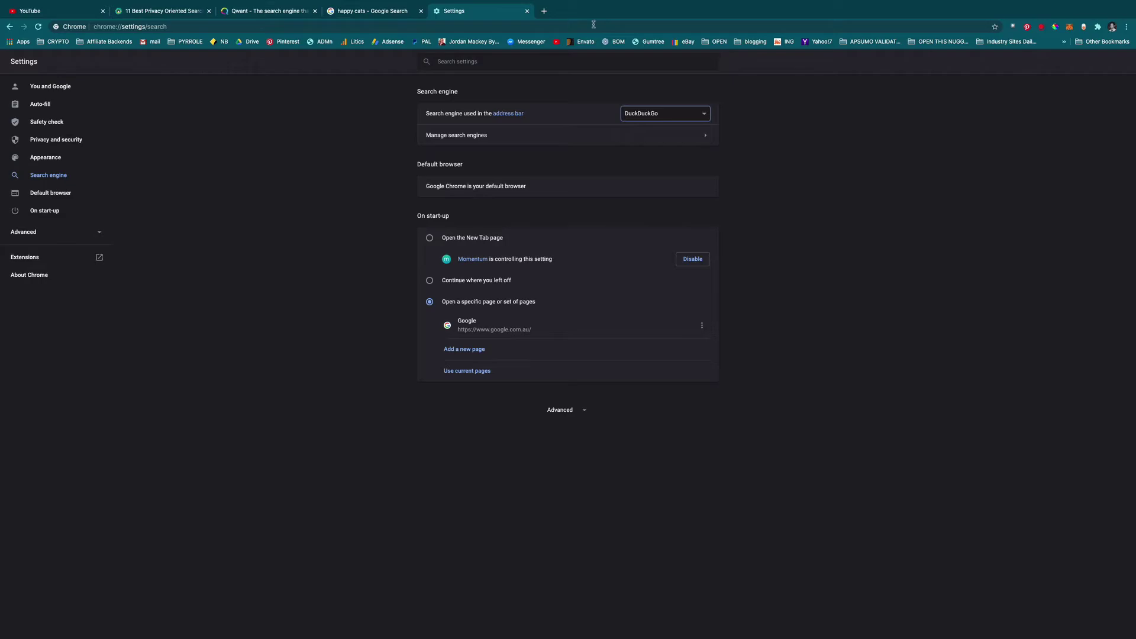
left_click(544, 11)
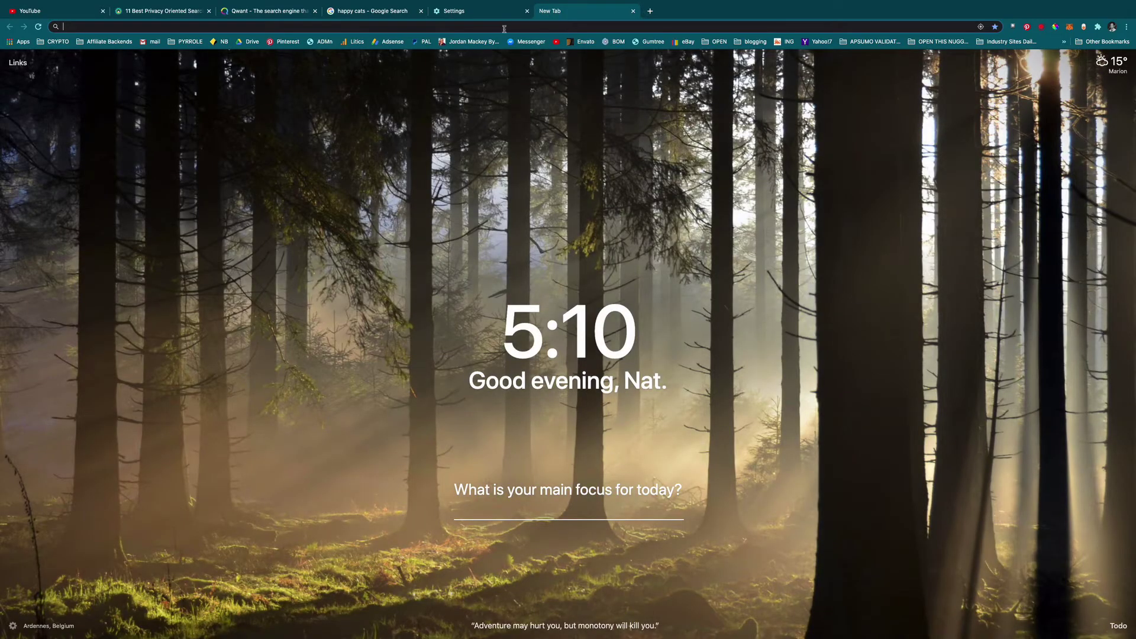
- Search for 'happy ducks' via DuckDuckGo, then switch to the privacy search engines article tab
type("happy duuc")
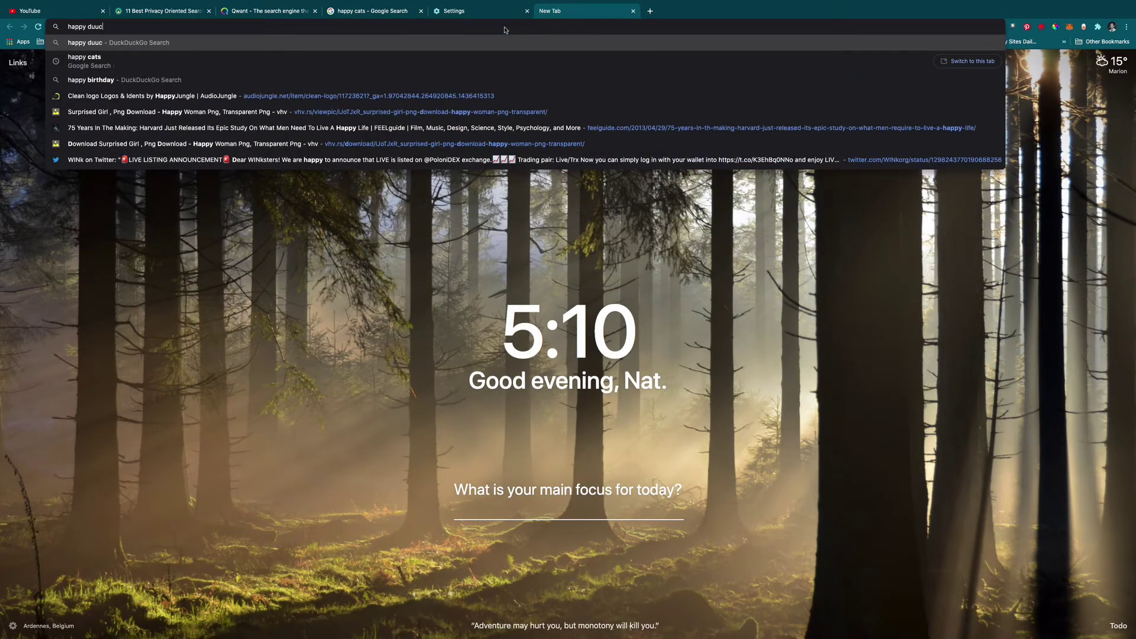
key("BackSpace")
key("BackSpace")
type("cks&ia=web")
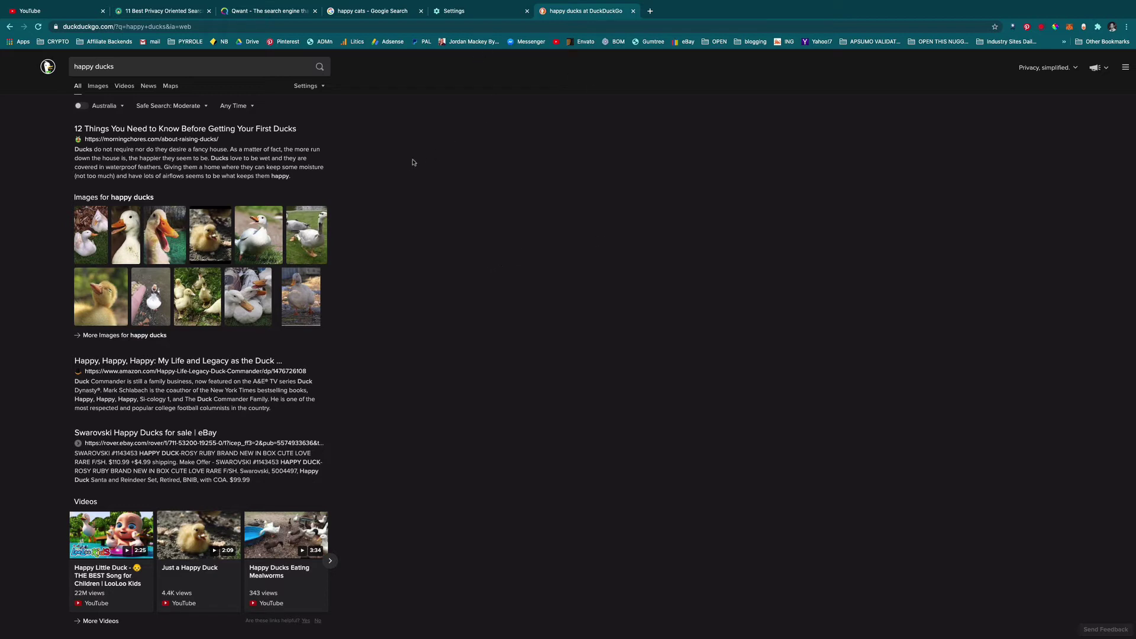
left_click(172, 12)
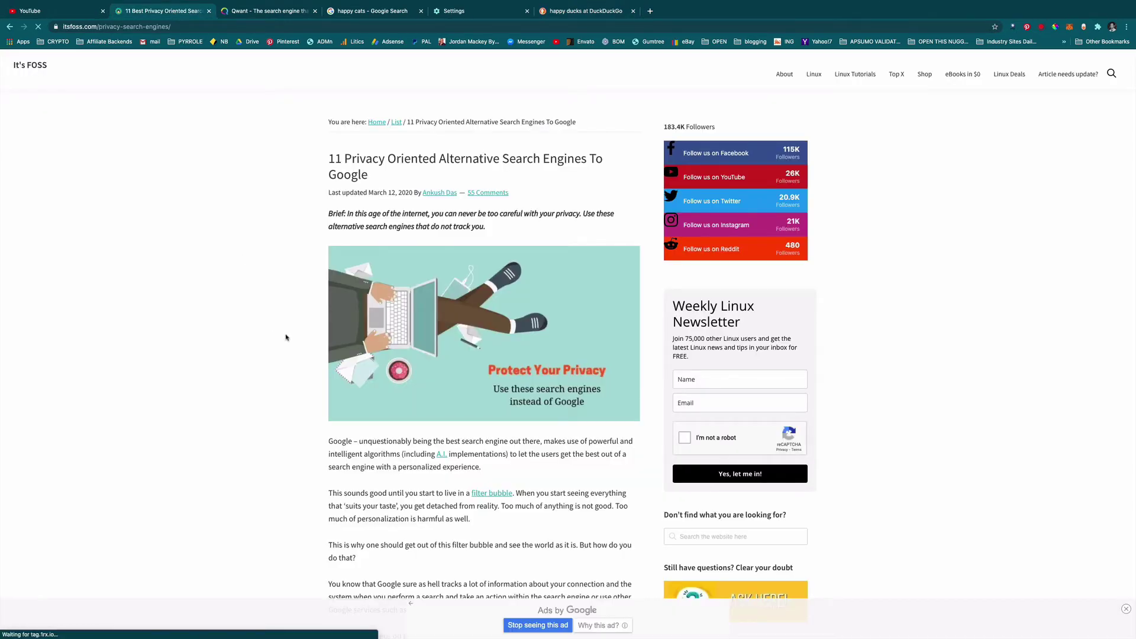
- Scroll the It's FOSS article past DuckDuckGo, Qwant and Startpage, then back up
scroll(280, 378, "down", 7)
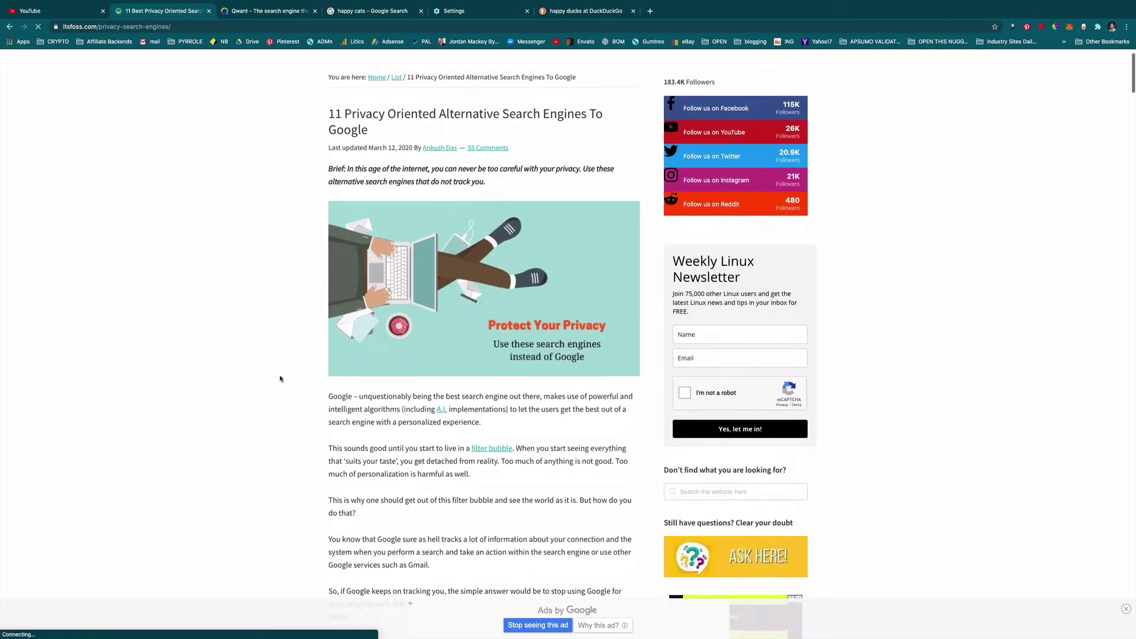
scroll(280, 378, "down", 7)
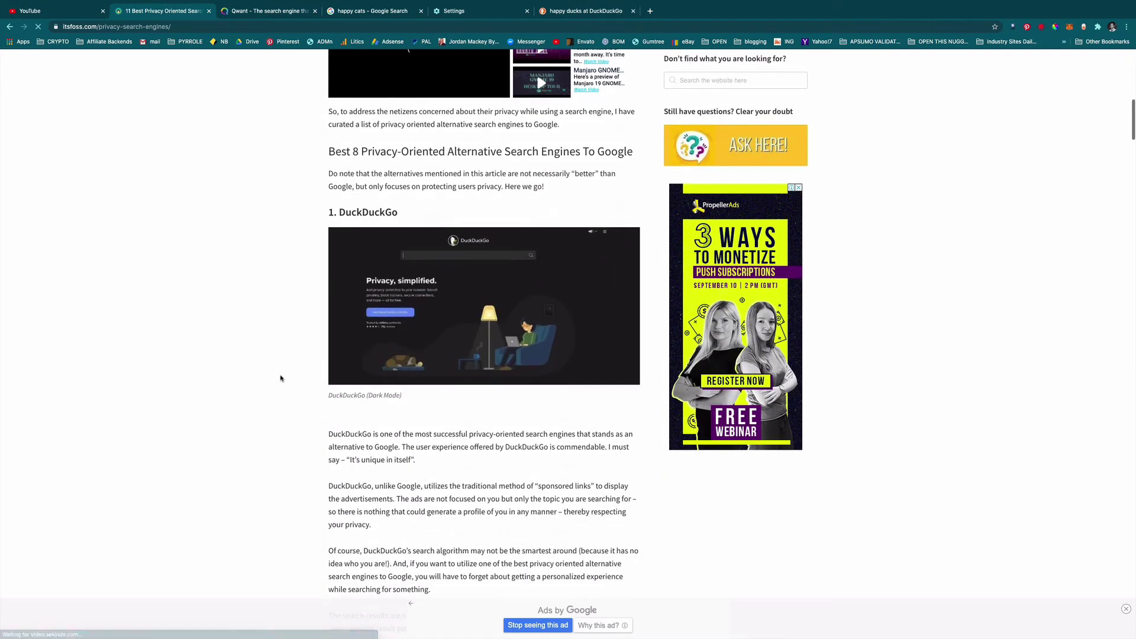
scroll(280, 378, "down", 7)
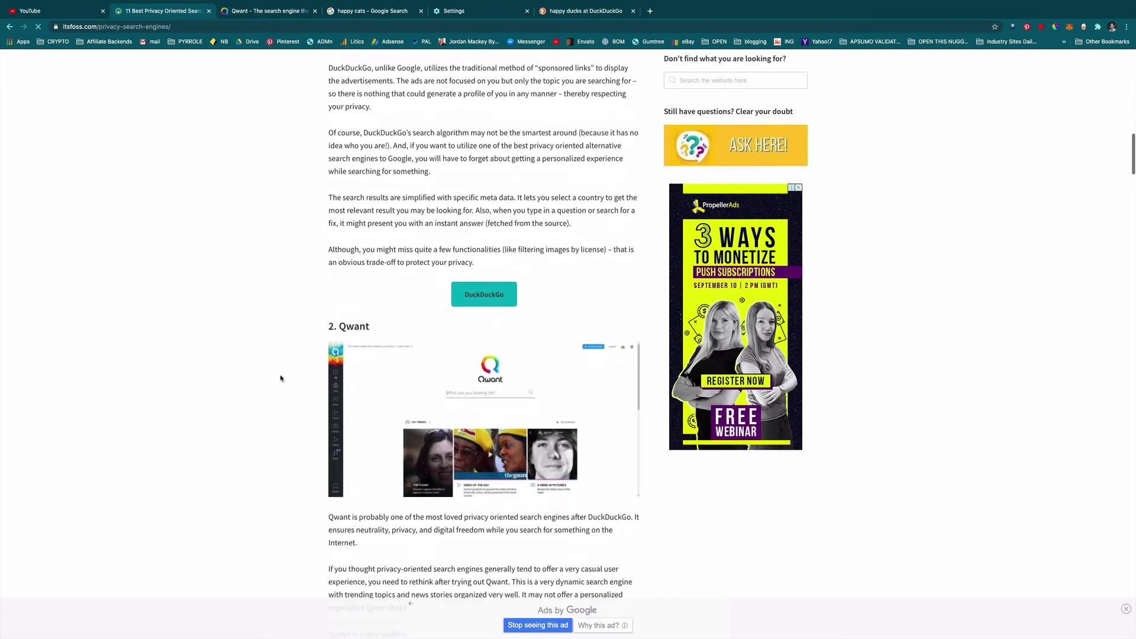
scroll(280, 378, "down", 14)
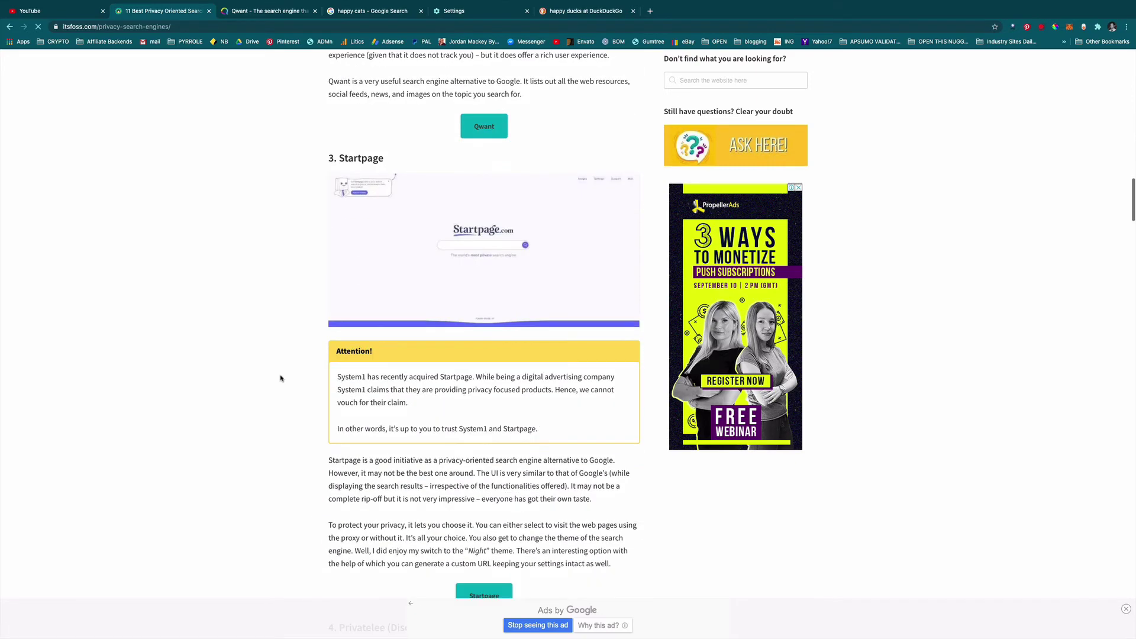
scroll(280, 378, "down", 2)
scroll(281, 378, "up", 8)
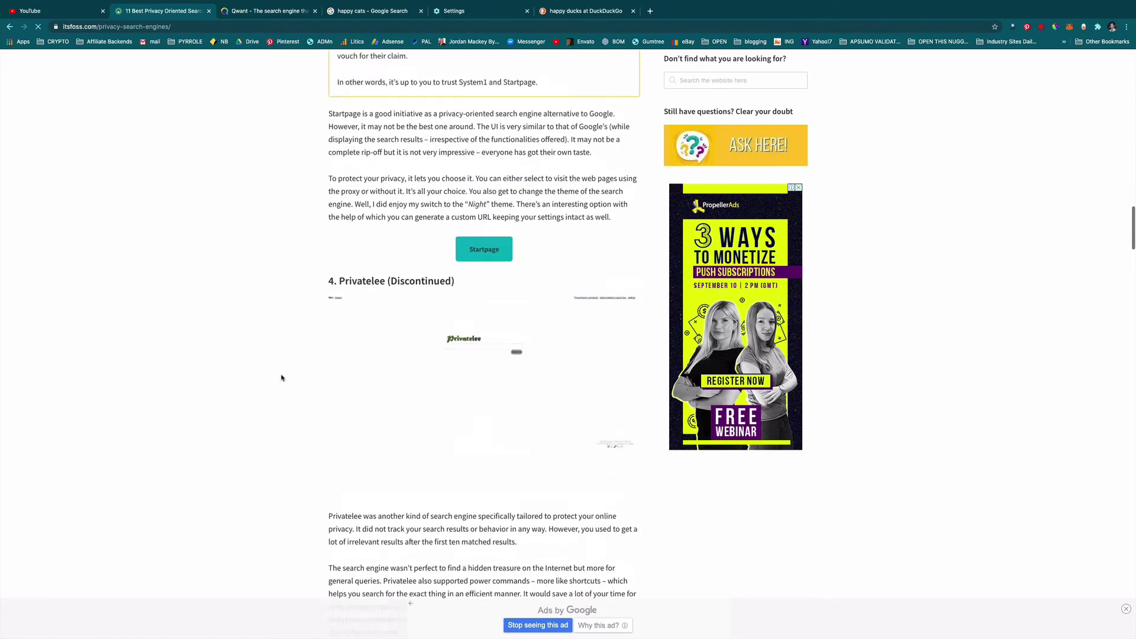
scroll(281, 377, "up", 8)
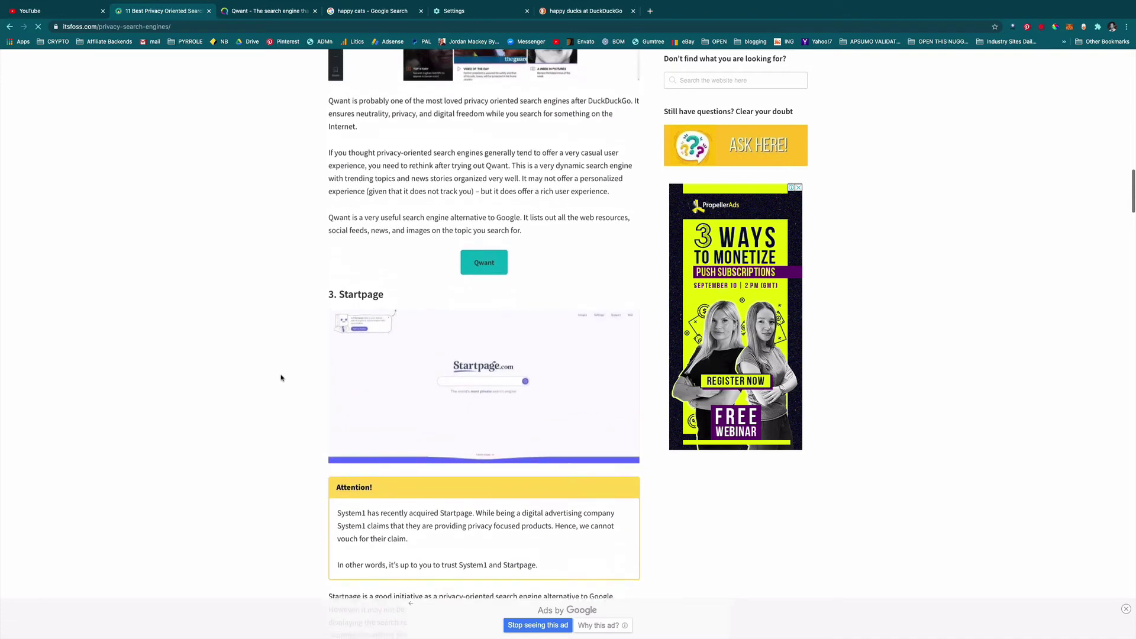
scroll(282, 377, "up", 1)
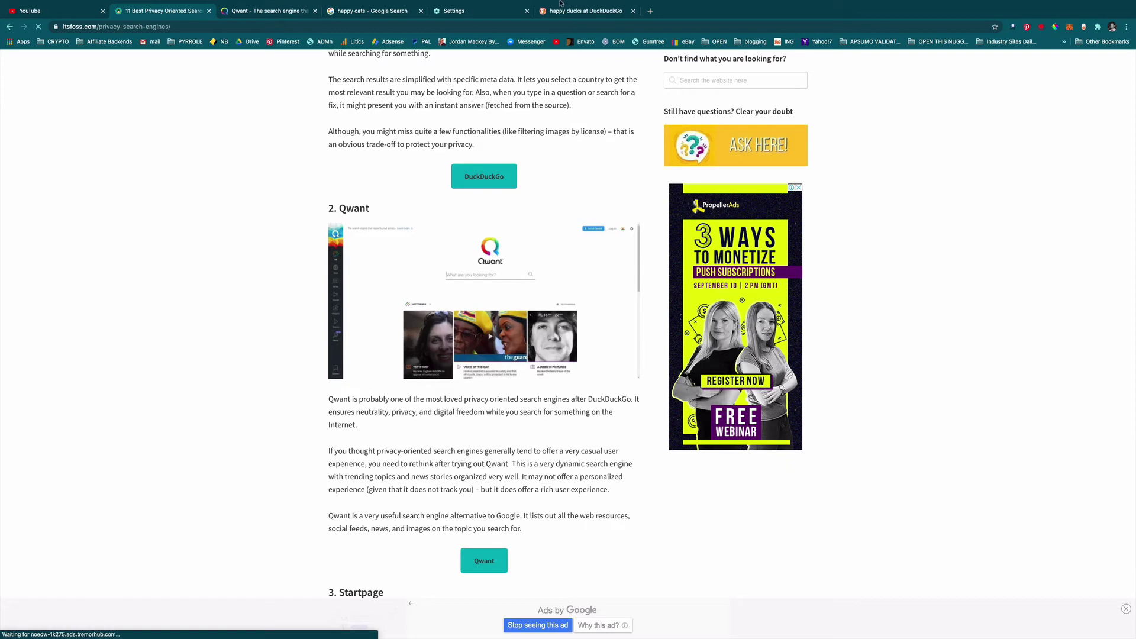
- Open the Manage search engines list, reload the Qwant homepage tab, and return to the list
left_click(479, 16)
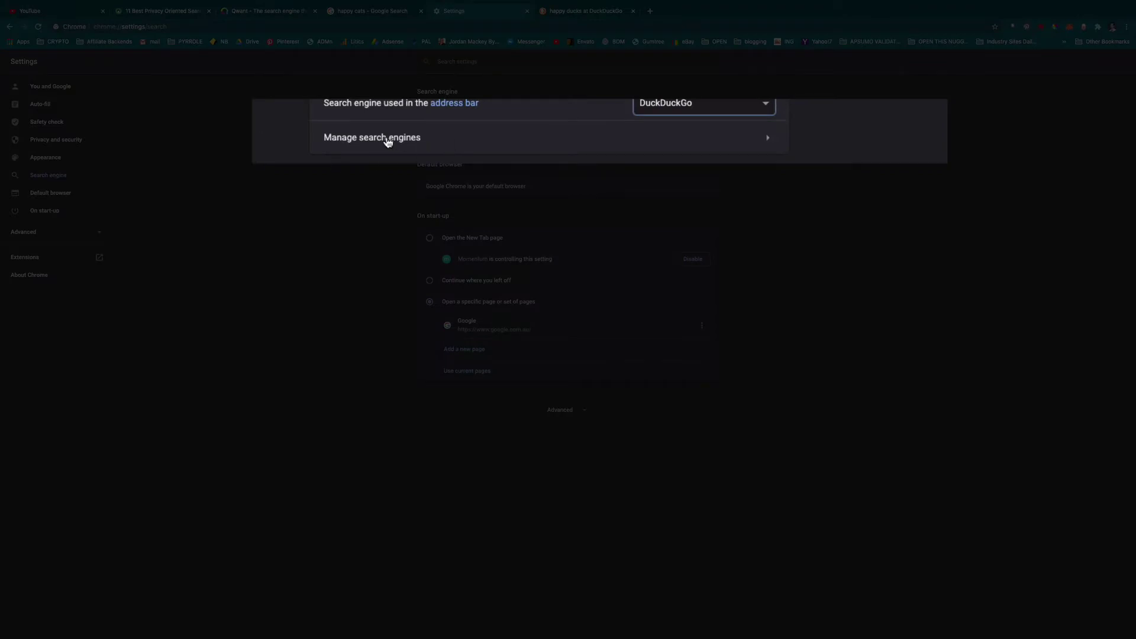
left_click(424, 140)
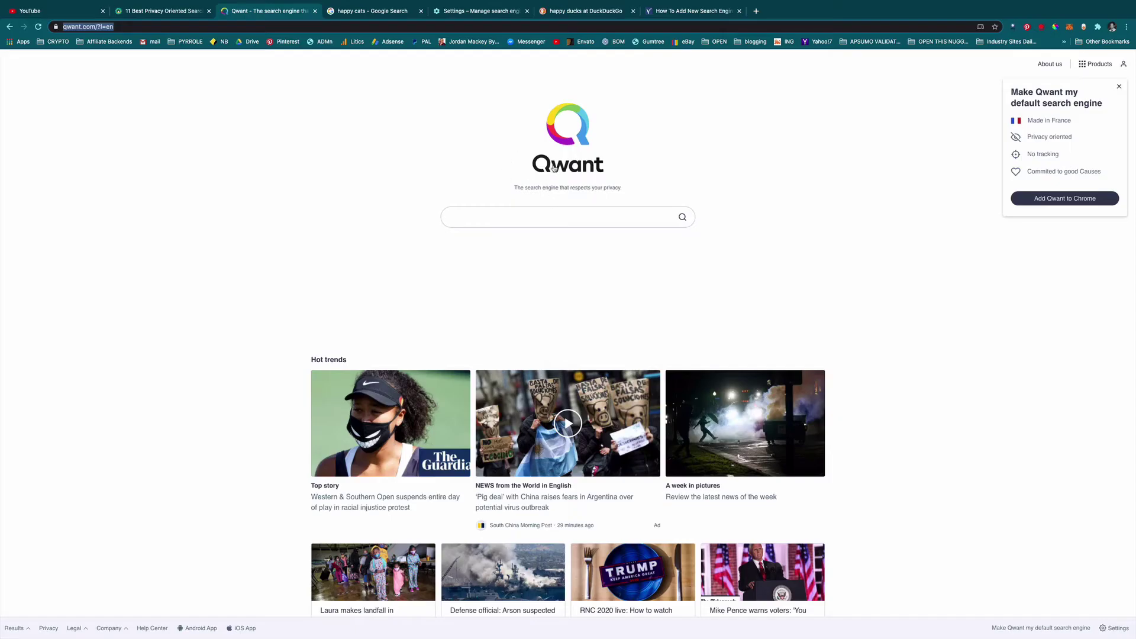
left_click(484, 12)
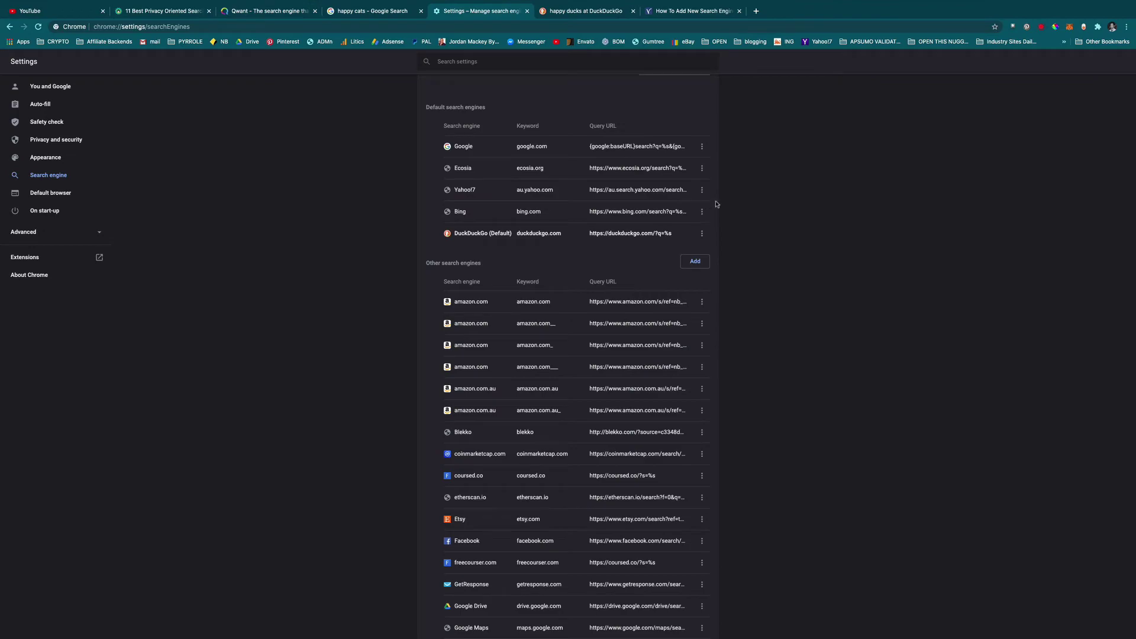
left_click(250, 12)
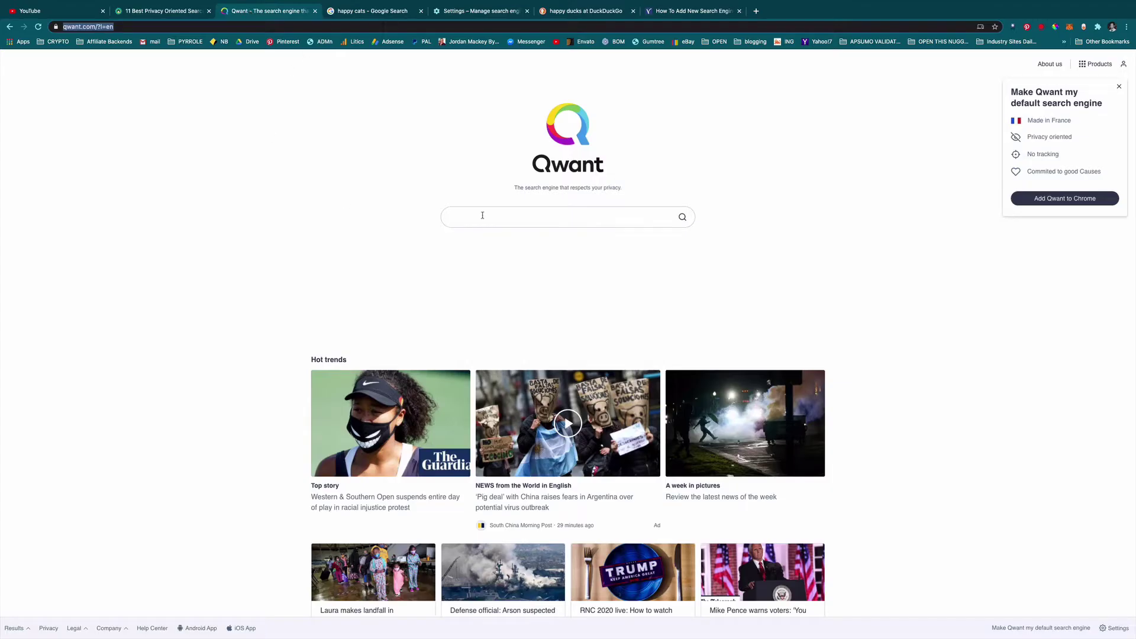
left_click(37, 27)
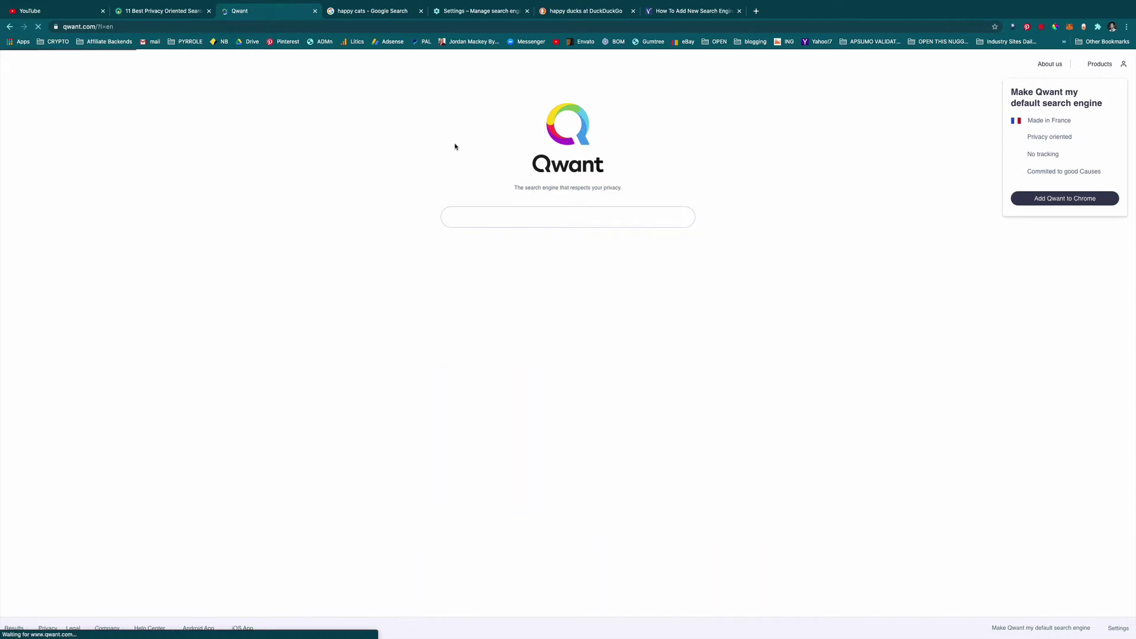
left_click(462, 13)
- Scroll the Manage search engines list to locate Qwant under Other search engines
scroll(579, 308, "down", 10)
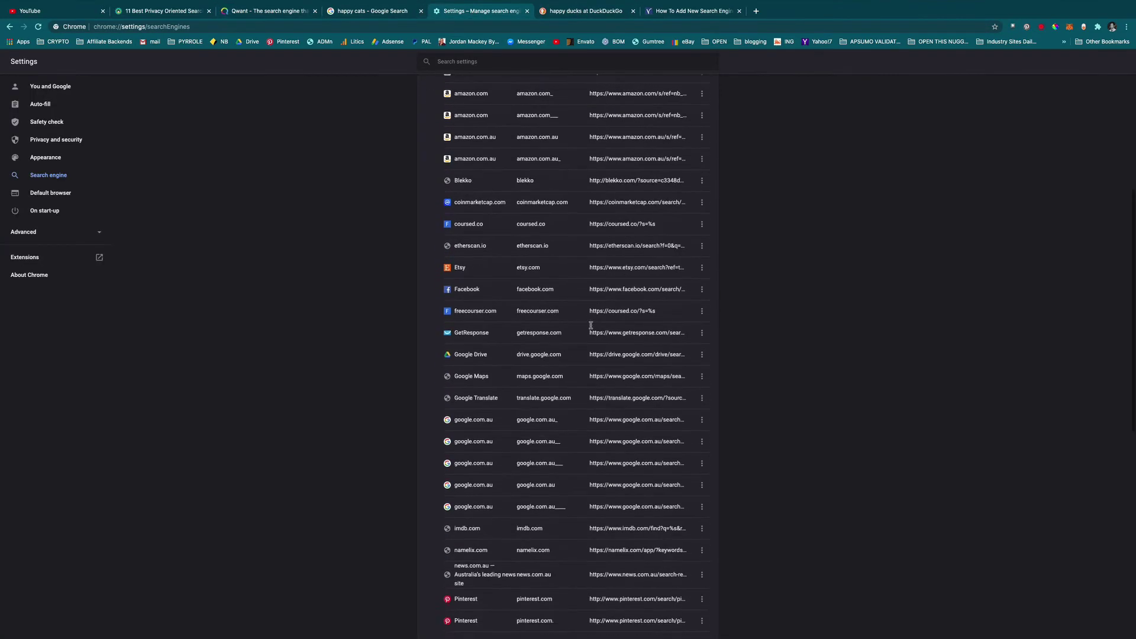
scroll(578, 291, "up", 15)
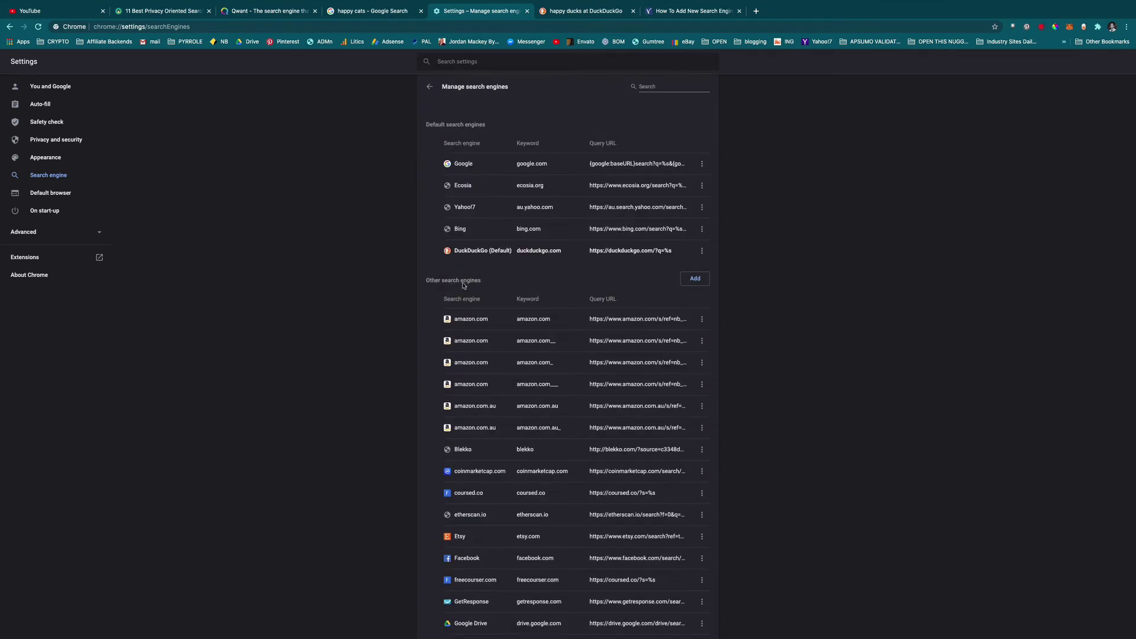
scroll(495, 308, "down", 12)
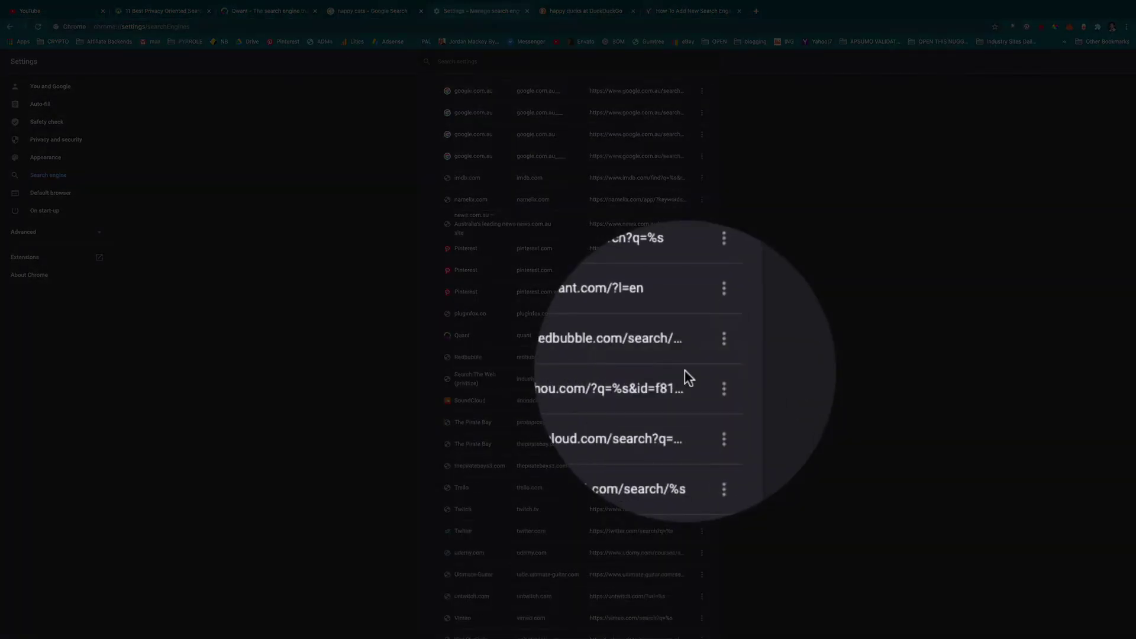
scroll(746, 342, "up", 12)
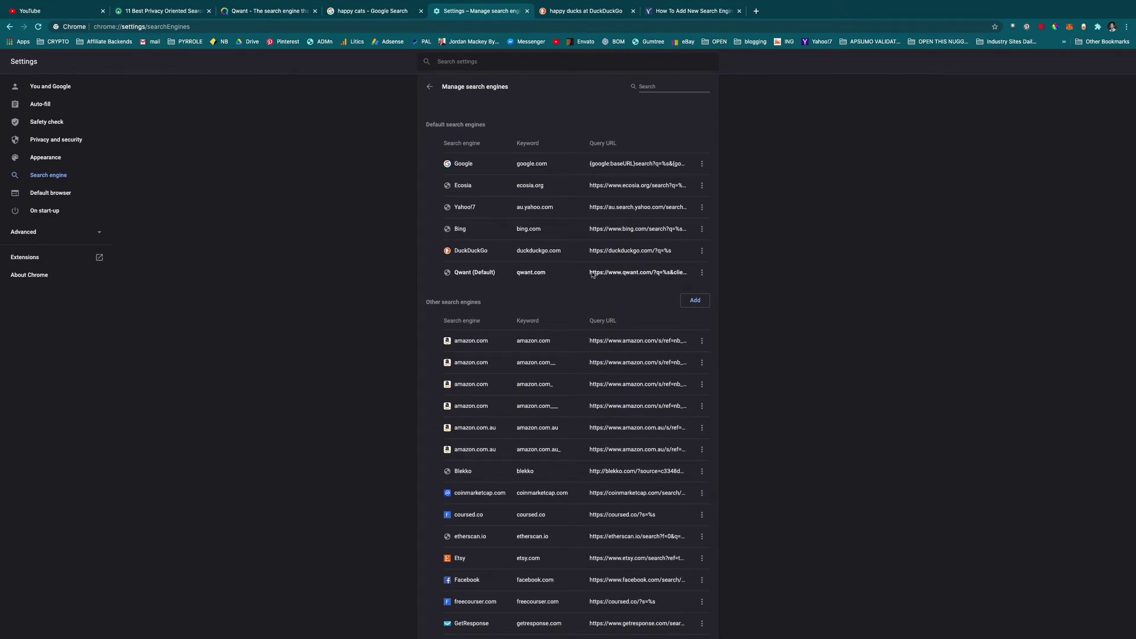
- Confirm Qwant is selected as the address-bar search engine in Settings
left_click(430, 86)
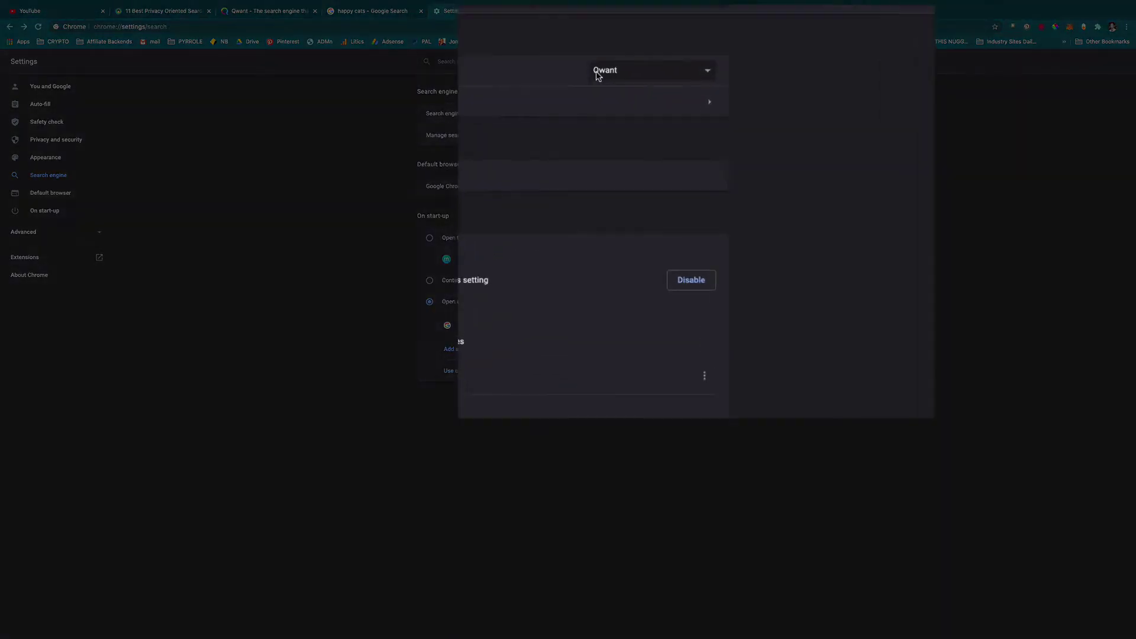
left_click(633, 113)
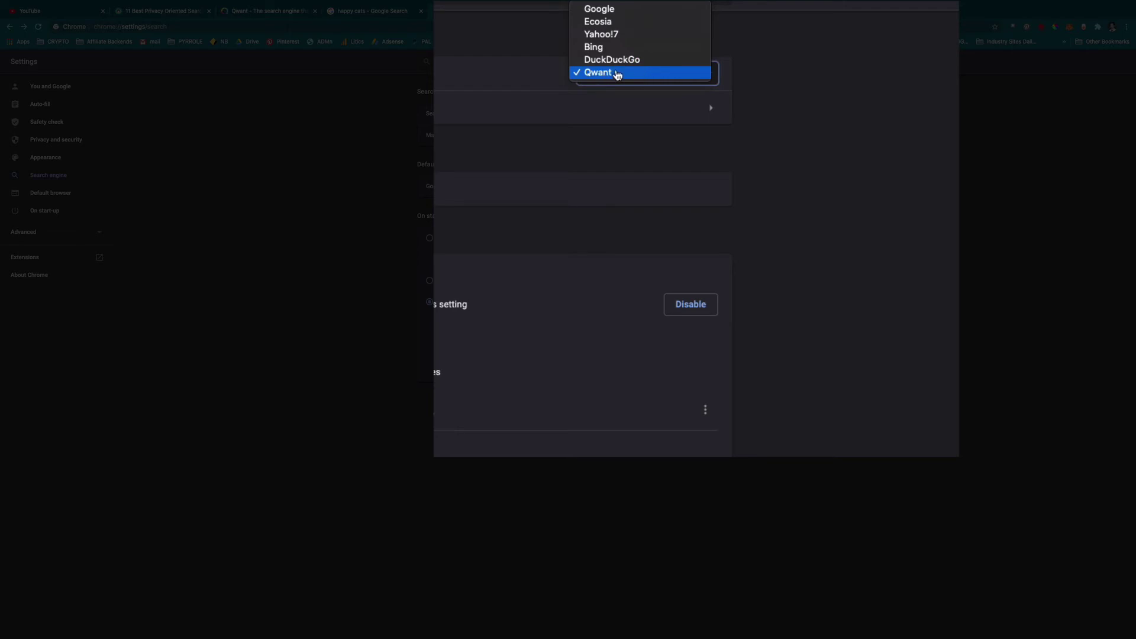
left_click(876, 140)
- Search for 'happy dogs' in a new tab, getting Qwant results
key("ctrl+t")
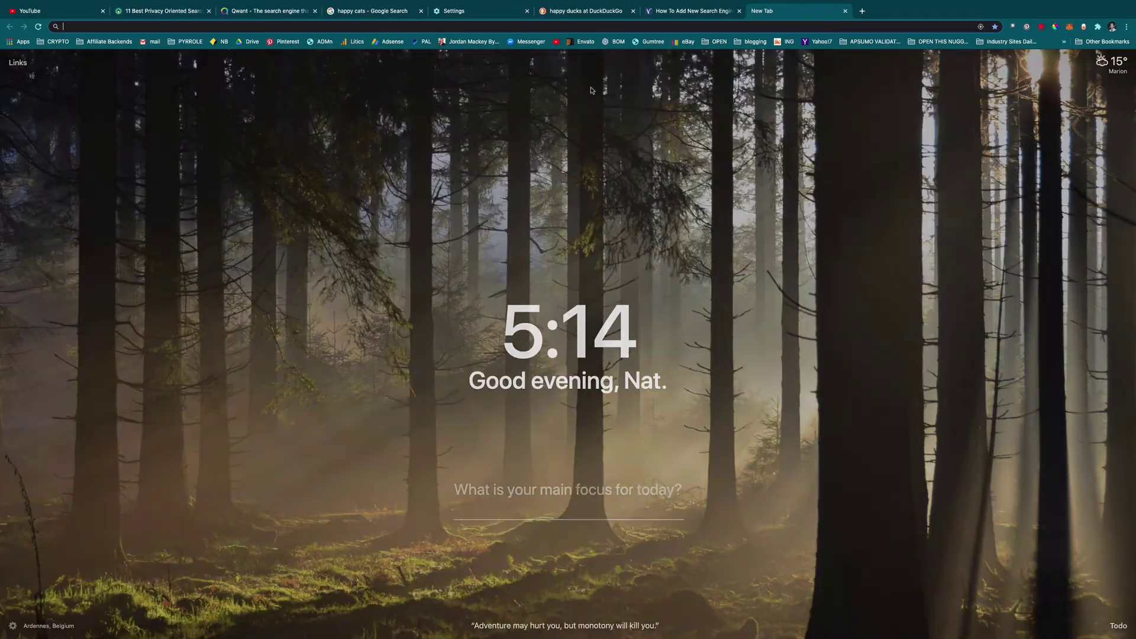
type("ha")
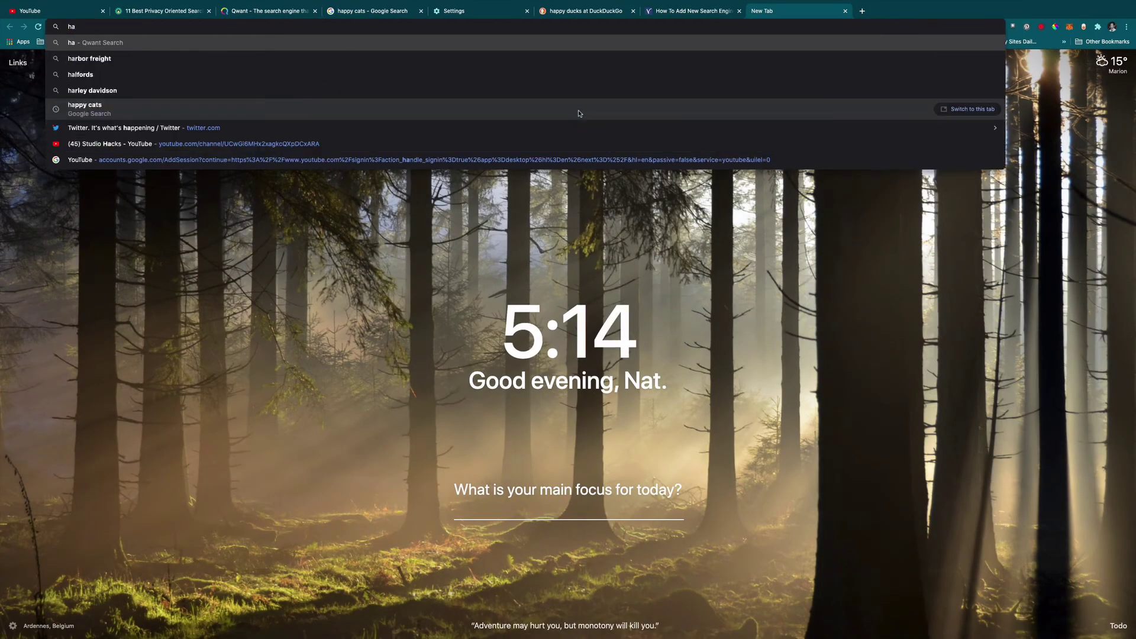
type("ppy dogs")
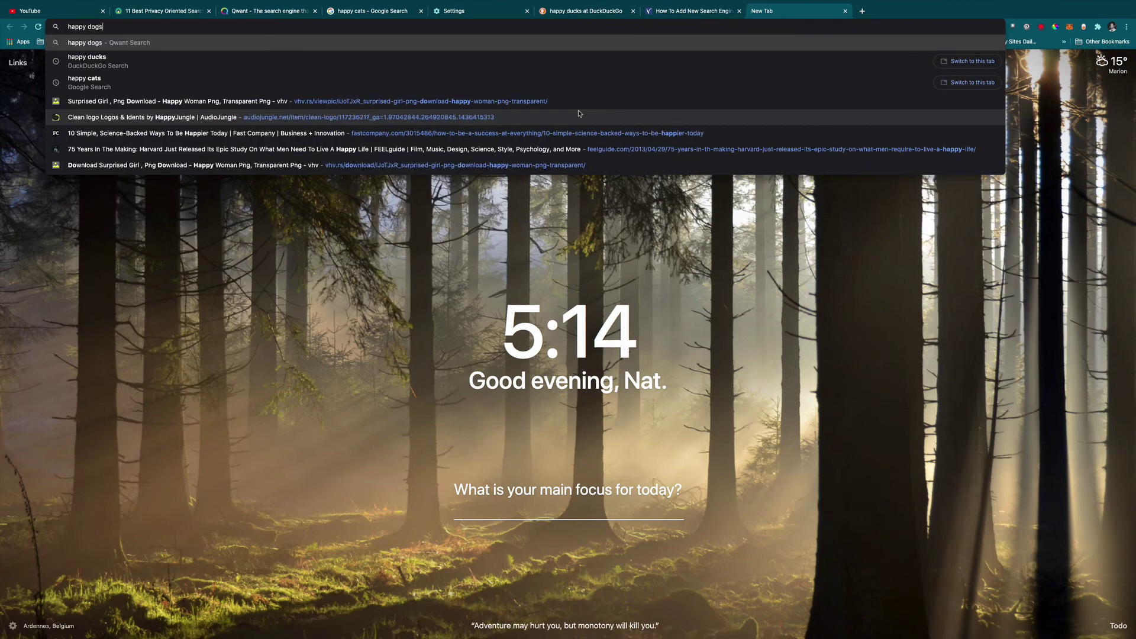
key("Return")
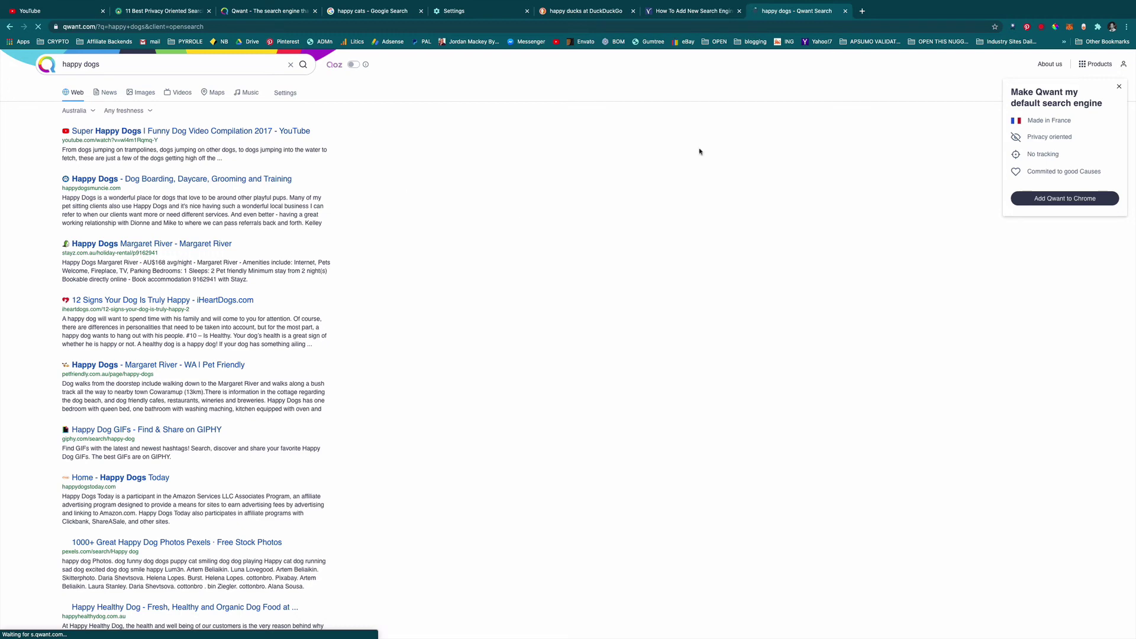
- In Settings > Search engine, choose Google as the address-bar search engine instead of Qwant
left_click(1127, 27)
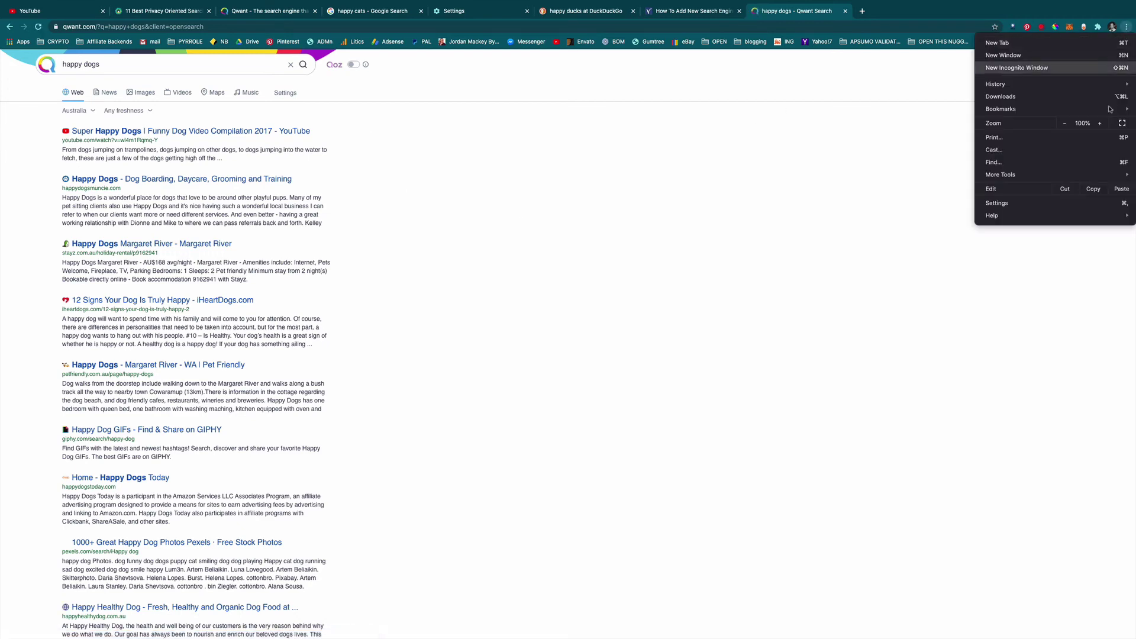
left_click(1020, 201)
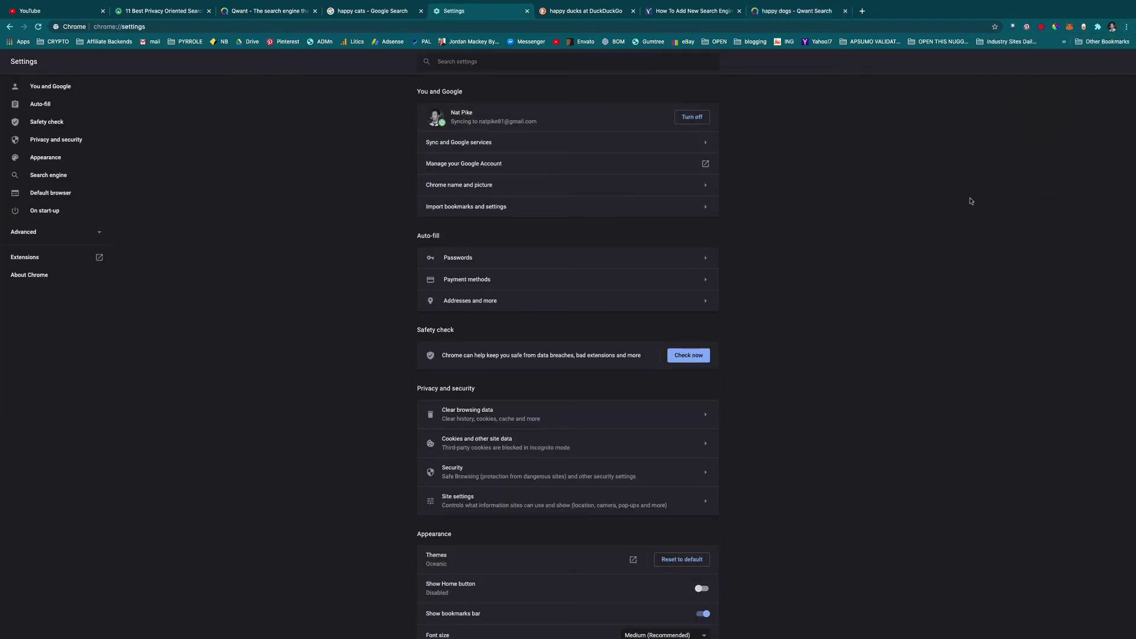
left_click(59, 177)
left_click(670, 114)
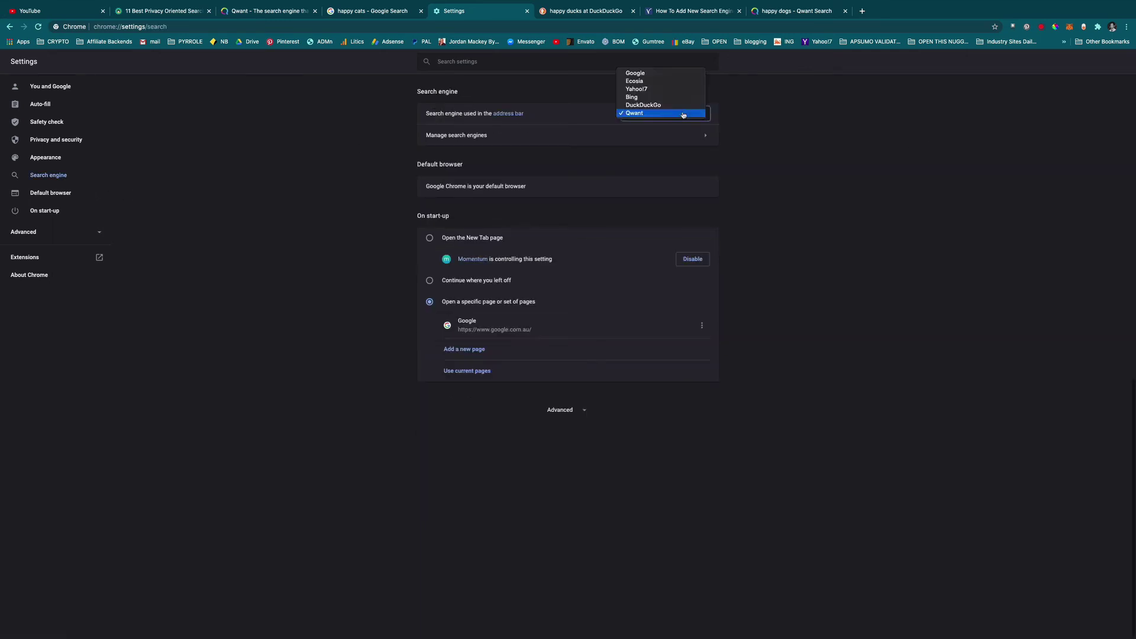
left_click(670, 73)
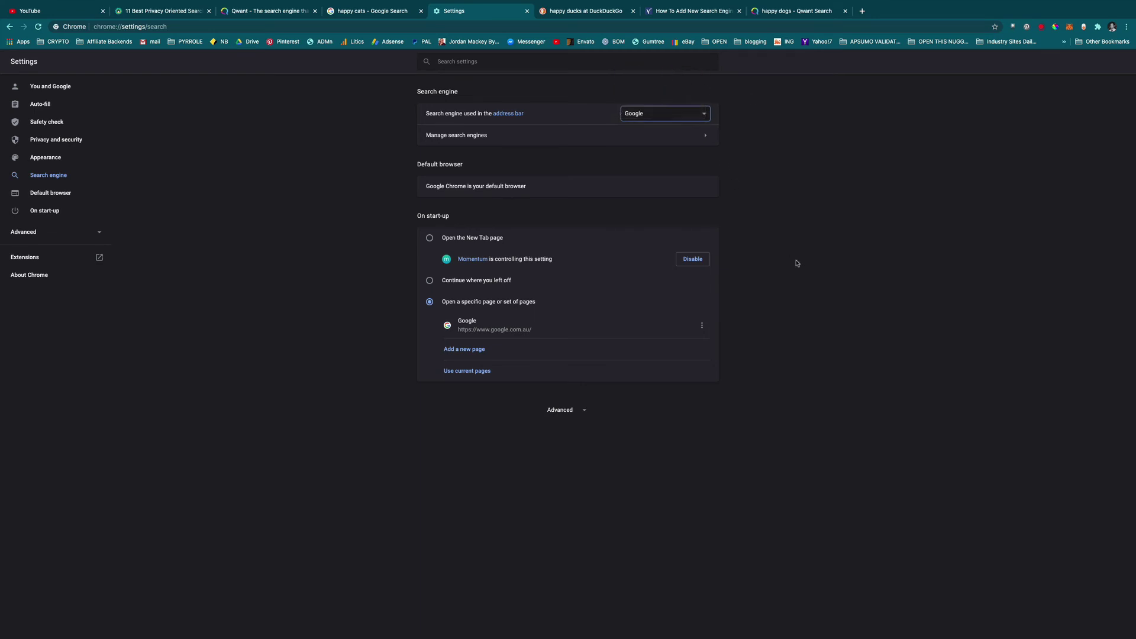